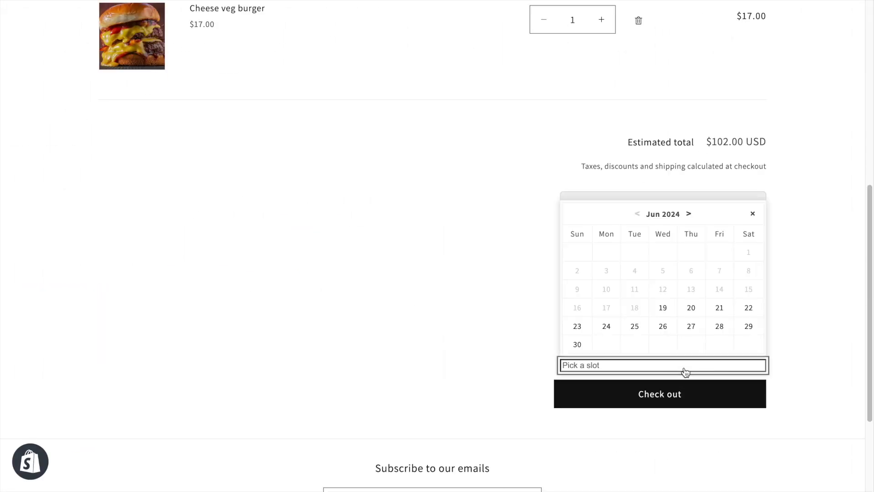
Step: Book the cart's local delivery for Wed 19 June 2024, 11:00 AM–12:00 PM
click(664, 309)
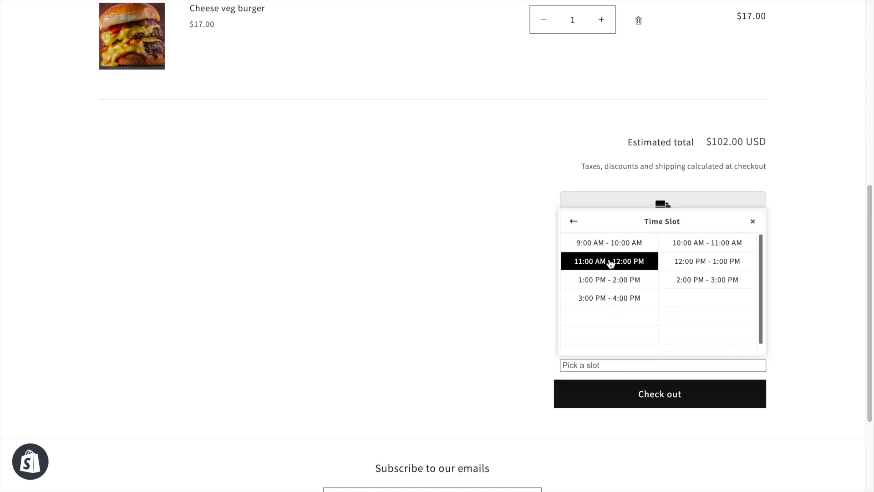
click(611, 261)
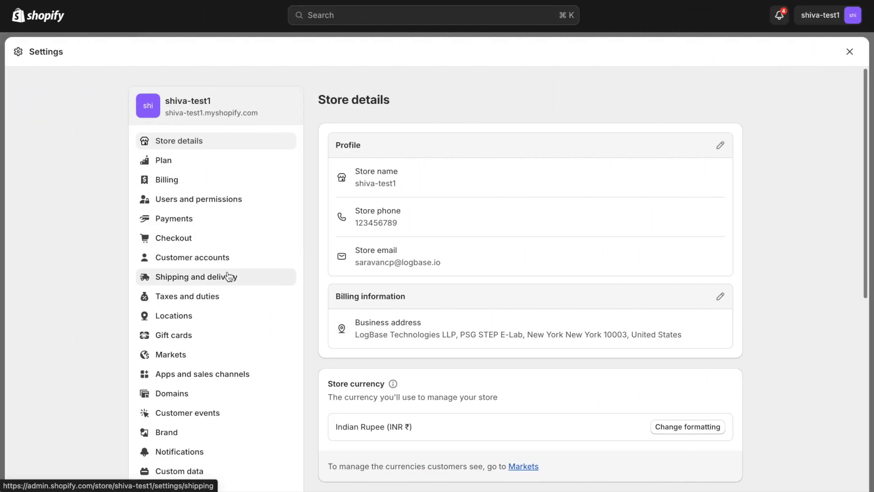
Step: Open Shipping and delivery settings and highlight the Local delivery section heading
click(228, 276)
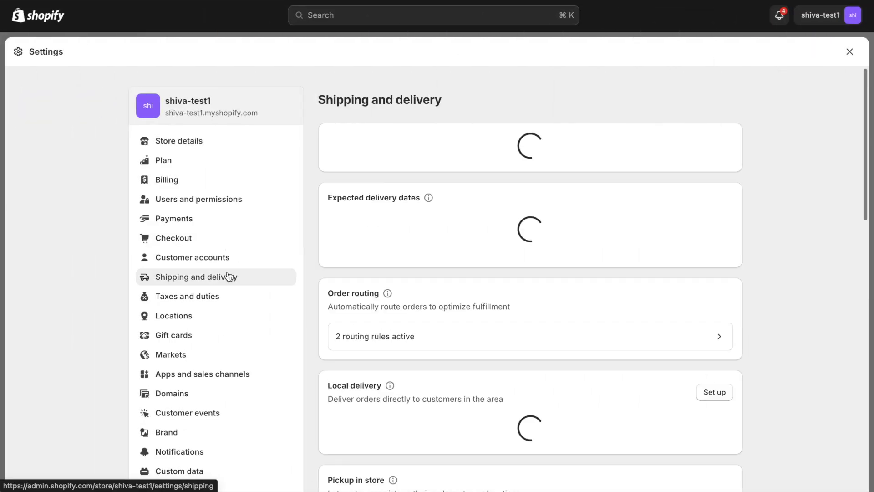
scroll(584, 144, down, 12)
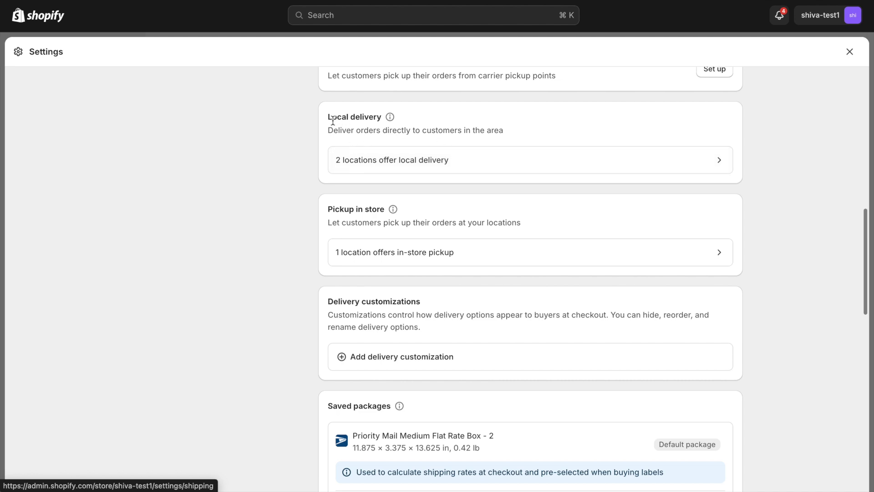
drag(333, 119, 382, 117)
drag(328, 209, 389, 209)
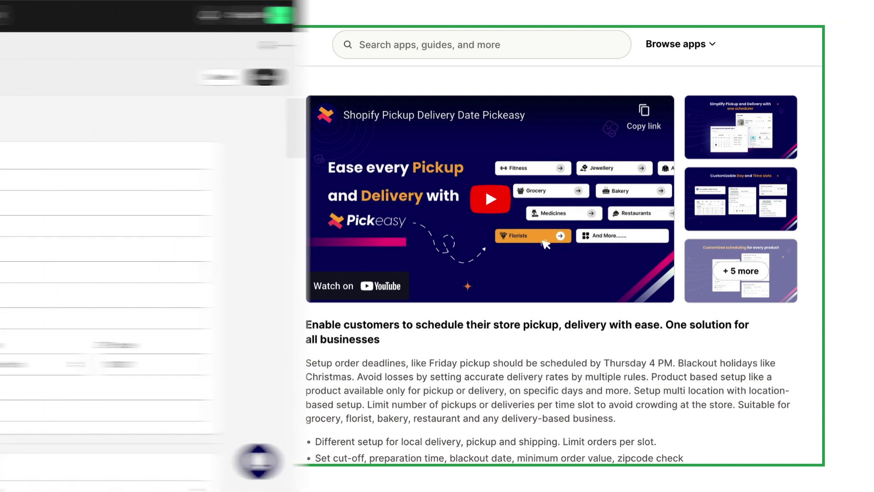
Step: Review Pickeasy settings, highlighting Enable Local Delivery and the date and time slot type options
scroll(489, 183, down, 8)
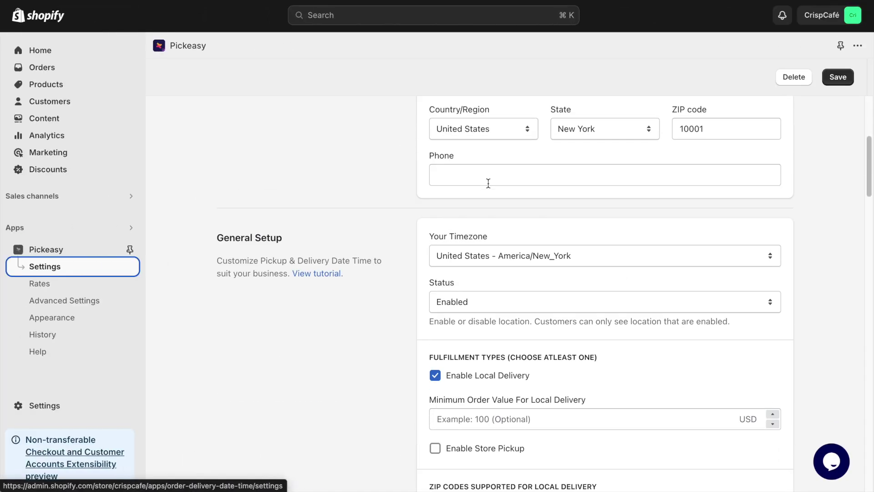
drag(450, 260, 553, 260)
scroll(544, 273, down, 8)
scroll(545, 277, down, 5)
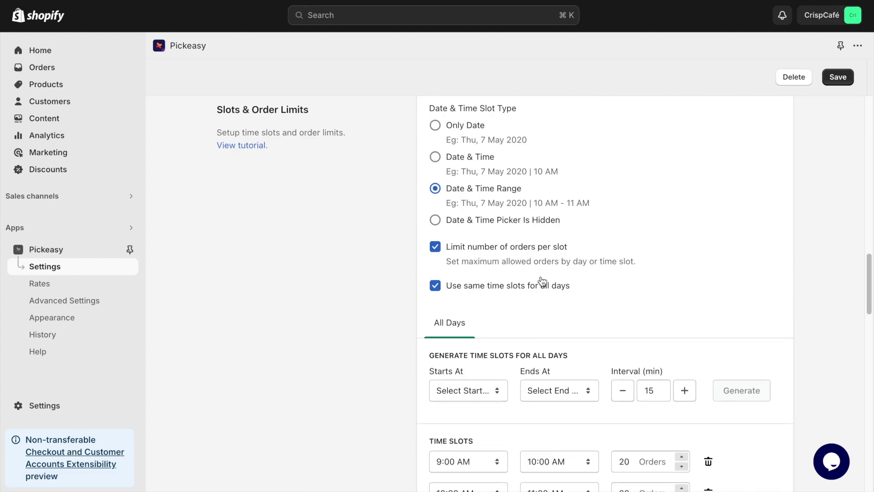
drag(435, 111, 595, 296)
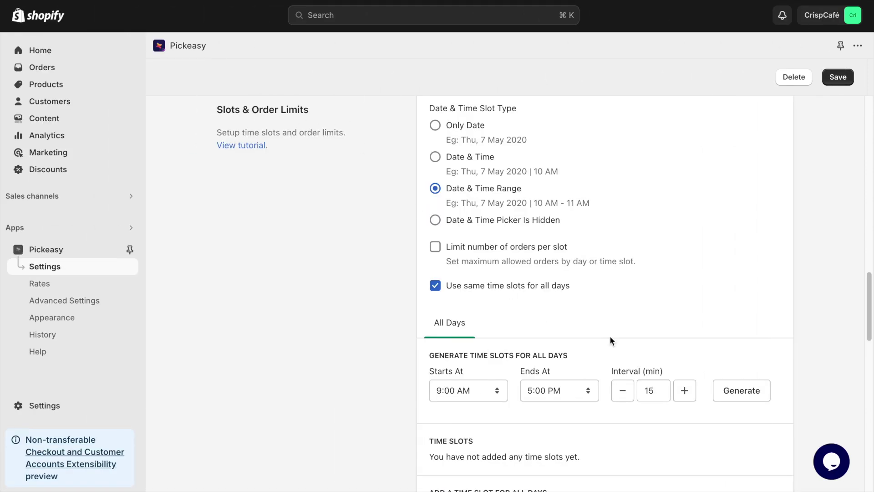
Step: Generate hourly slots from 9:00 AM to 5:00 PM that override the existing slots
scroll(626, 330, down, 3)
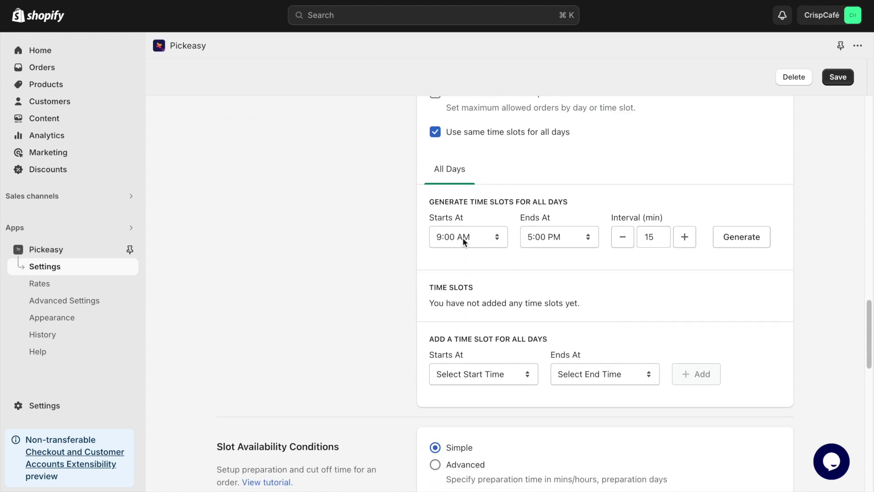
click(685, 241)
click(685, 241)
click(729, 238)
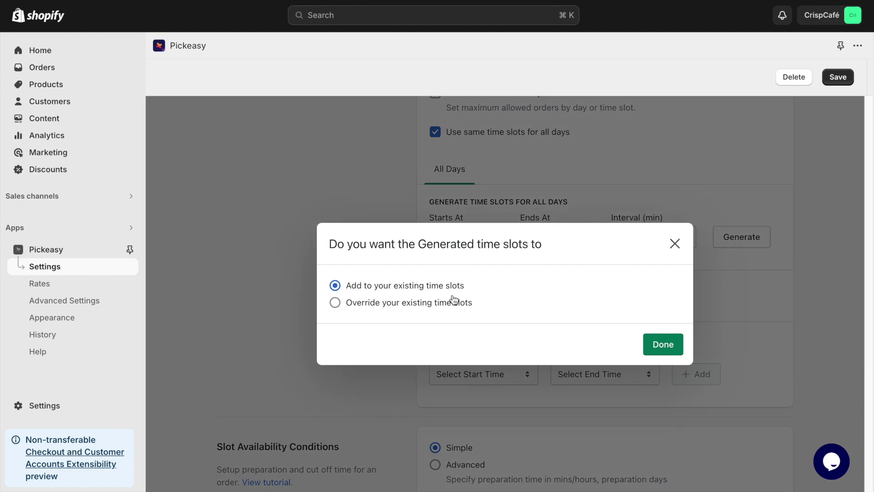
click(453, 302)
click(663, 344)
Step: Add an extra 6:30 PM–7:30 PM time slot
scroll(600, 283, down, 1)
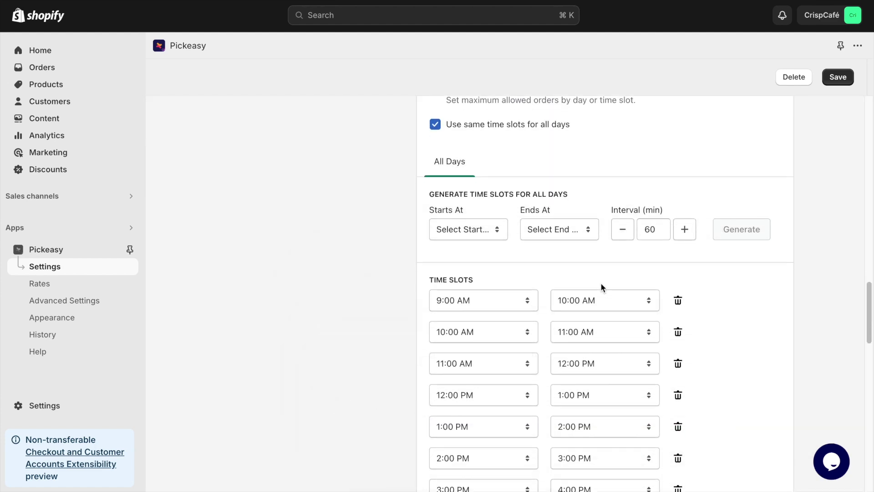
scroll(600, 269, down, 2)
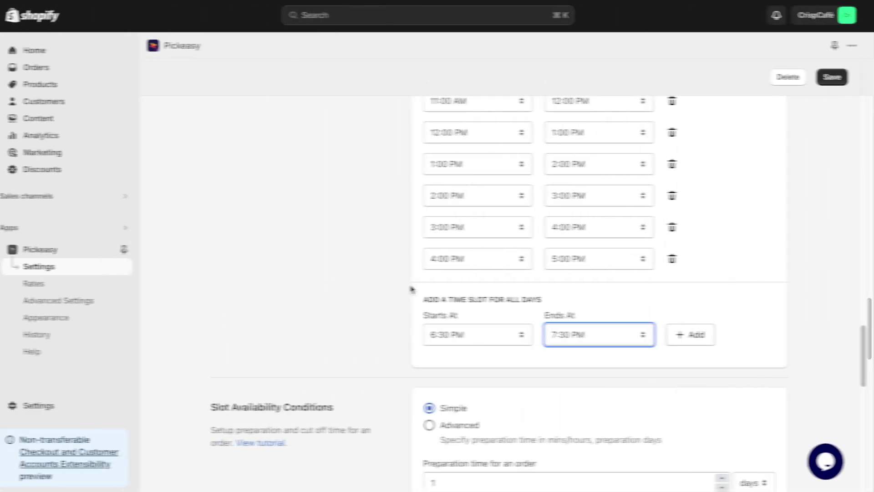
click(573, 340)
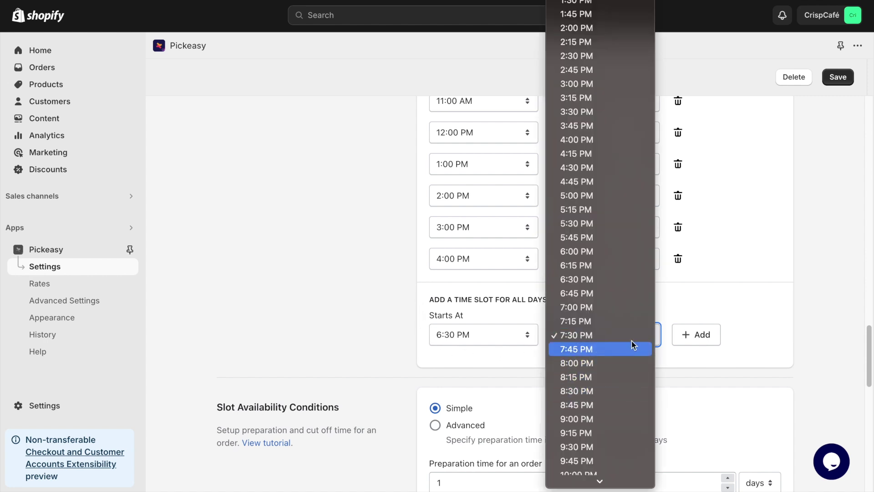
click(709, 337)
click(708, 336)
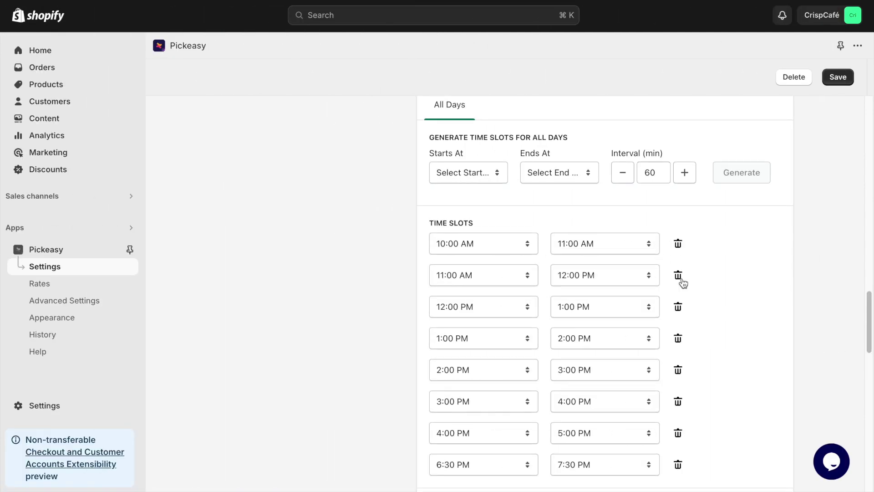
scroll(565, 276, up, 4)
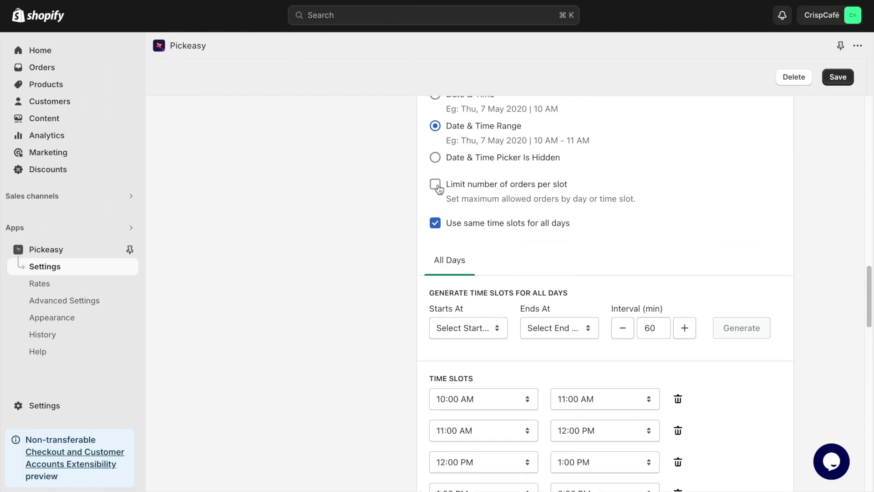
Step: Turn on the per-slot order limit and enter 10 orders for the first three slots
click(436, 184)
scroll(518, 396, down, 1)
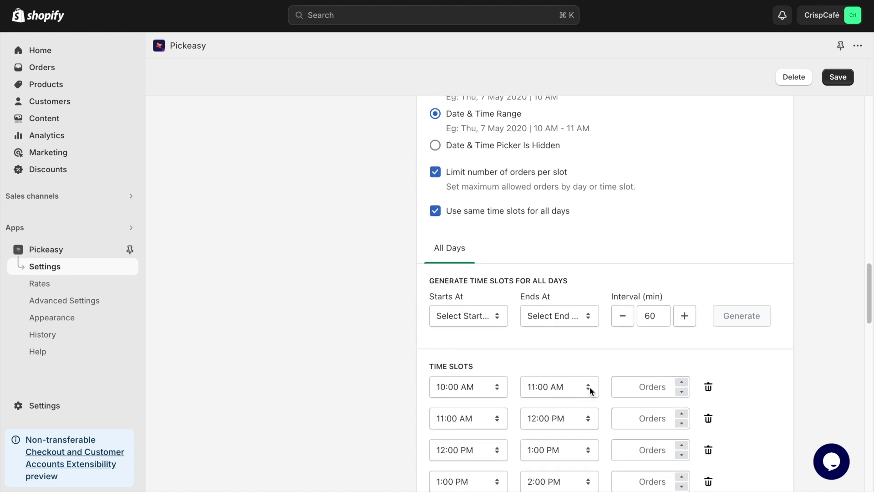
click(633, 393)
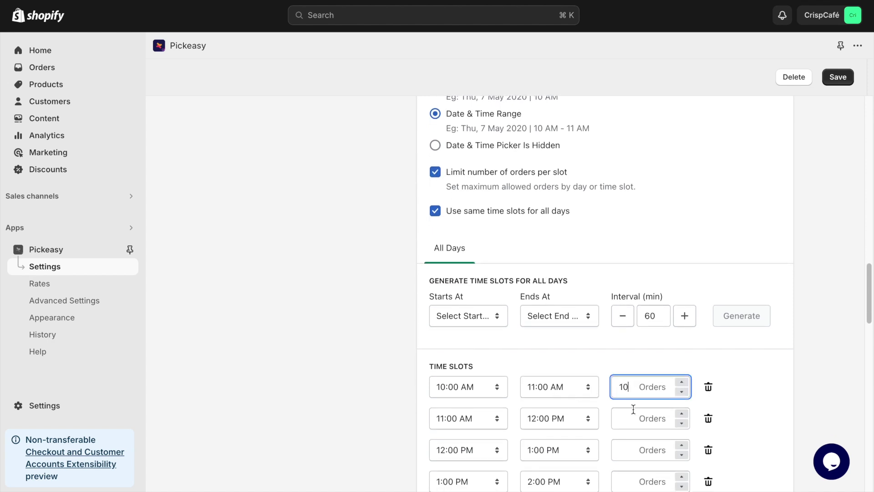
click(634, 414)
click(642, 450)
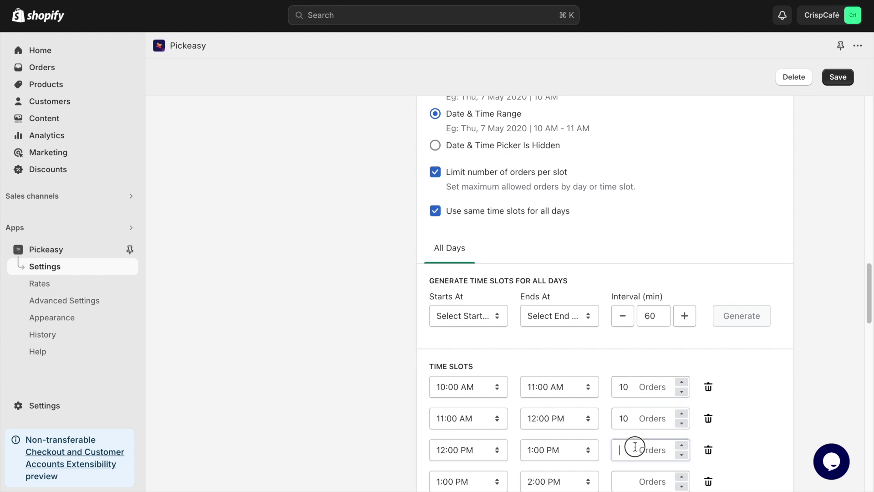
text(10)
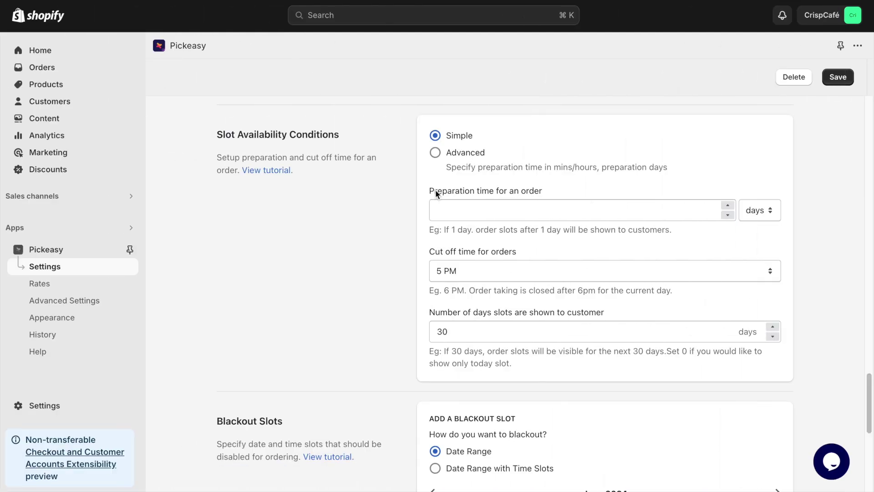
Step: Review the preparation time and set the order cut-off time to 6 PM
drag(432, 192, 525, 208)
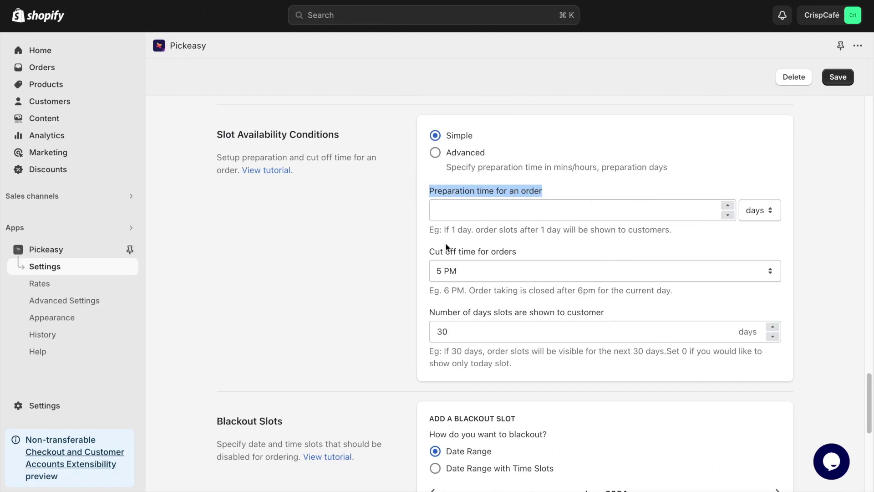
drag(440, 251, 531, 250)
click(528, 217)
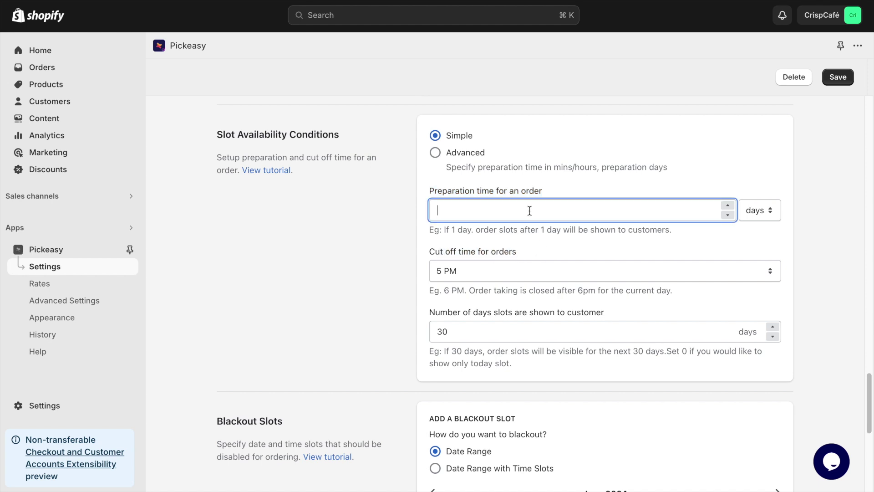
click(485, 274)
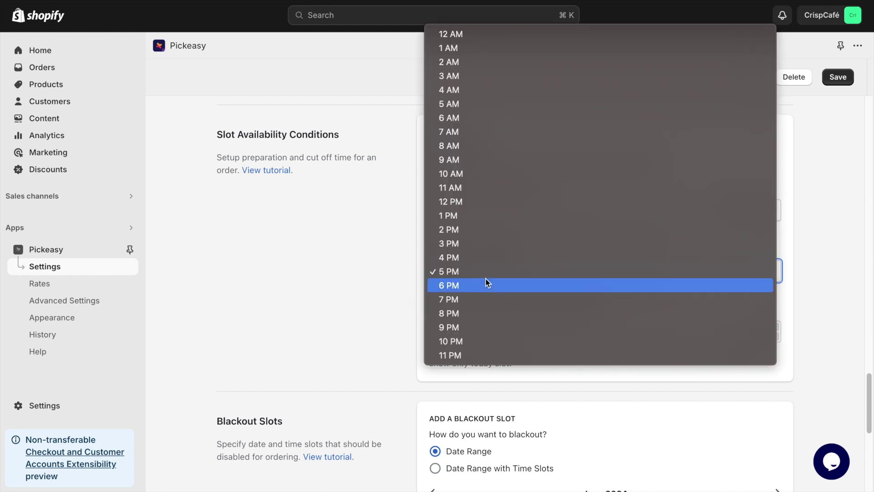
click(468, 287)
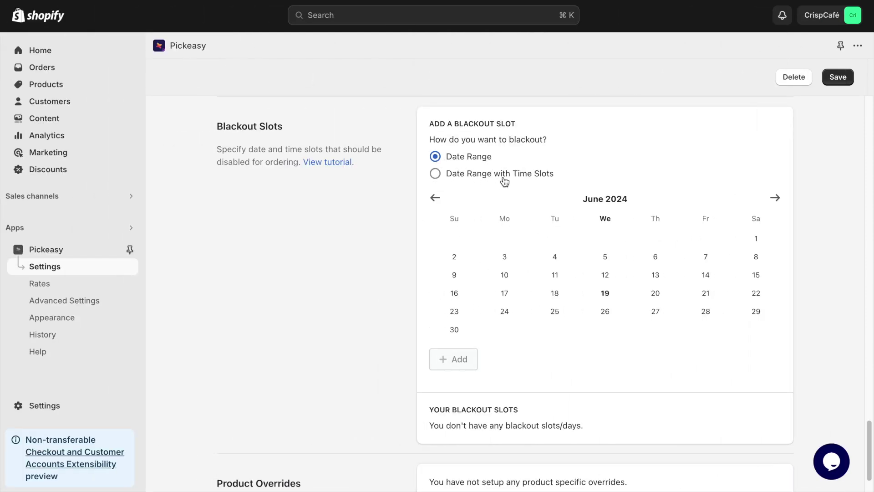
Step: Add a blackout date range from 7 to 12 June 2024
click(705, 257)
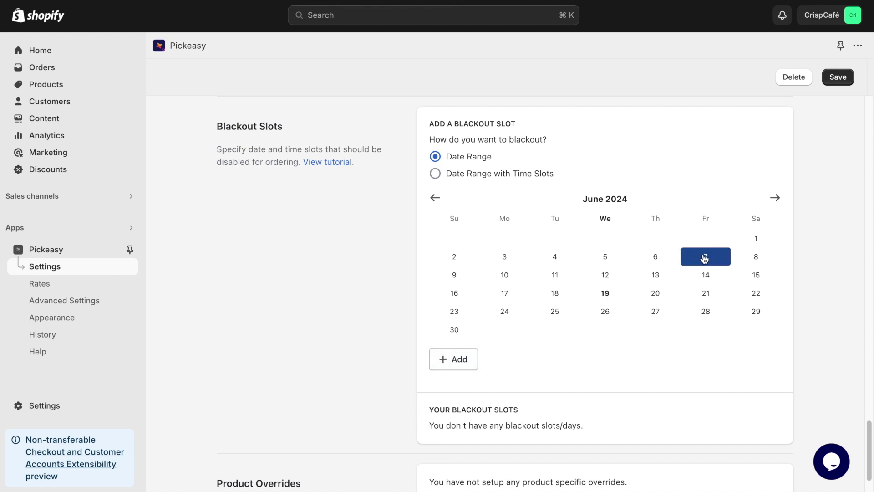
click(605, 274)
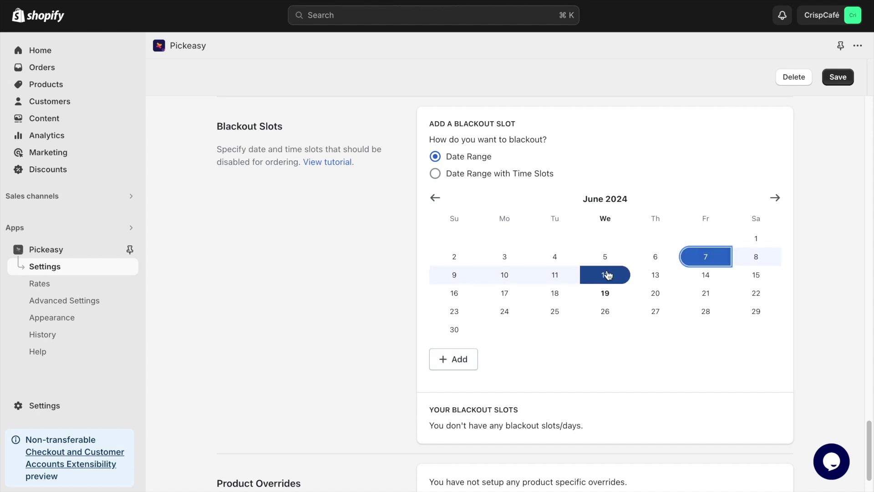
click(463, 360)
drag(427, 433, 620, 434)
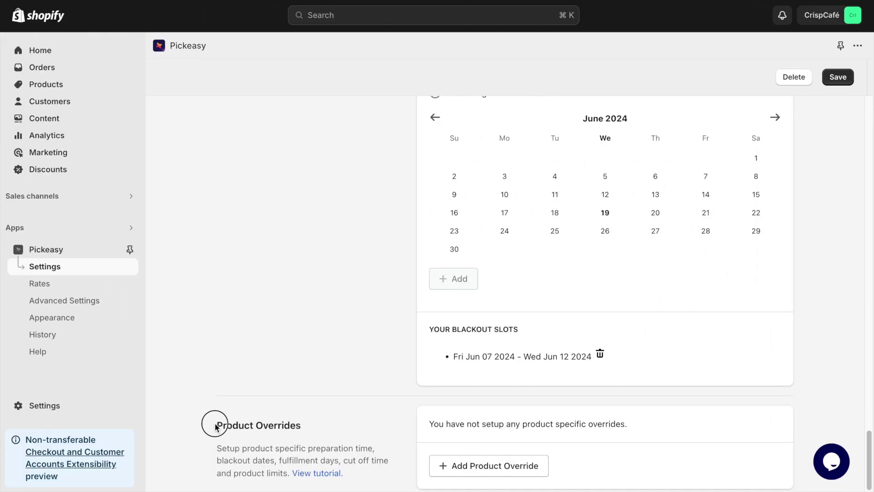
Step: Add a product override and open its Product Override Type list
drag(215, 428, 306, 437)
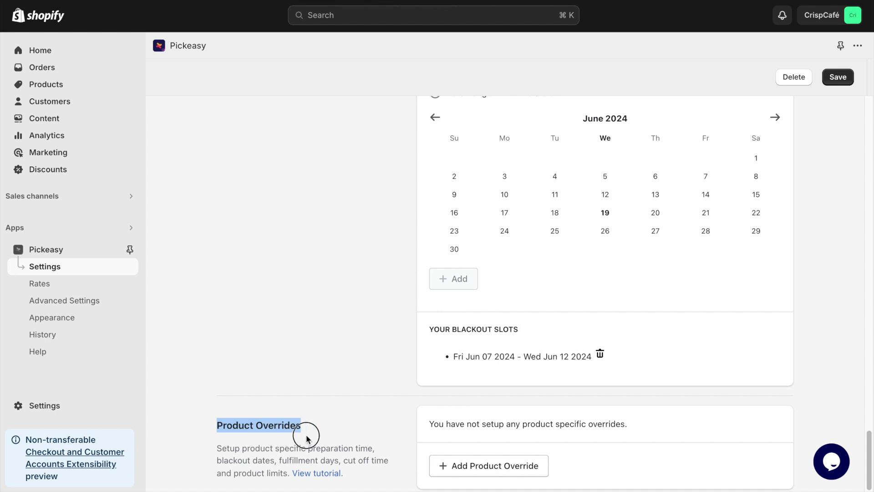
click(443, 471)
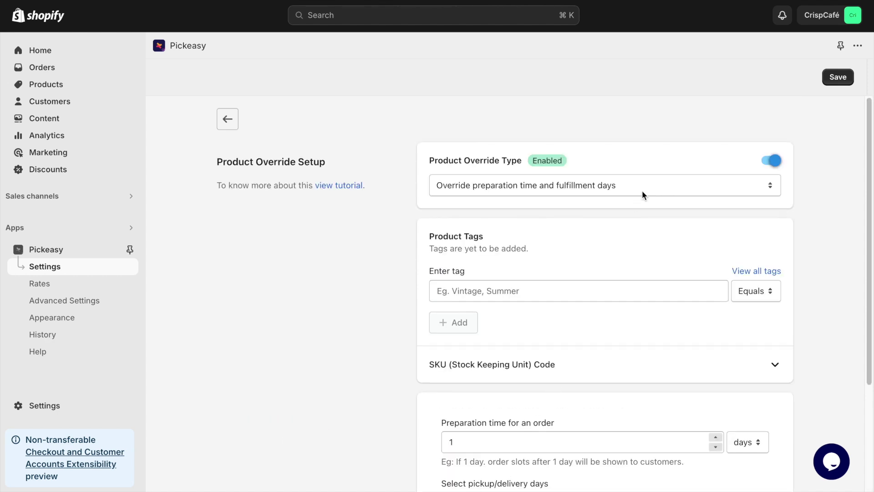
click(643, 195)
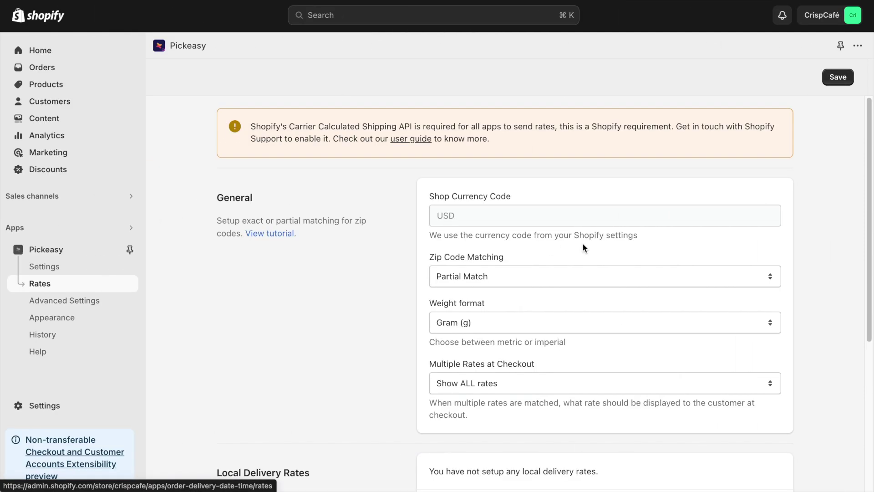
Step: Add a local delivery zone and scroll its rate sections down to Multi Condition Rates
scroll(581, 258, down, 5)
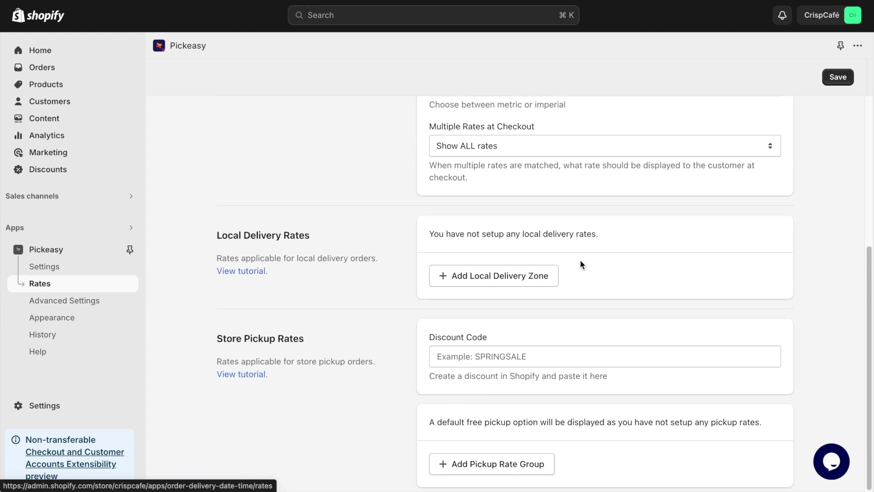
click(503, 275)
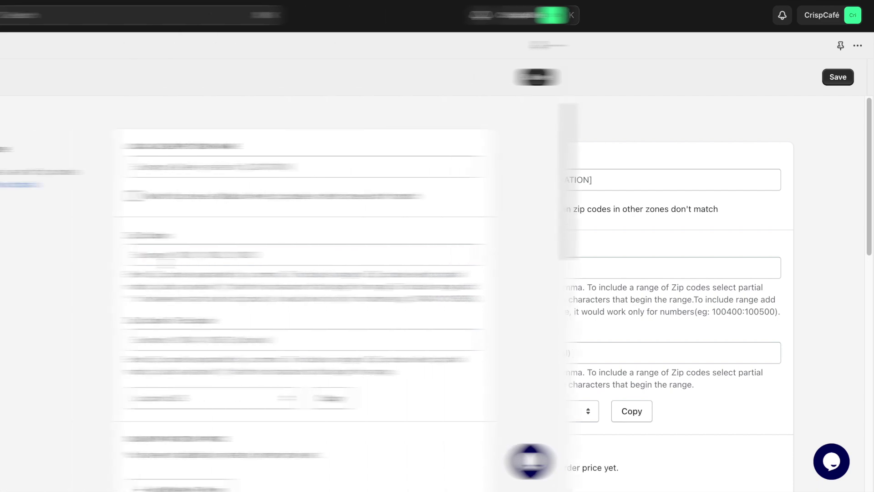
scroll(552, 225, down, 1)
scroll(553, 229, down, 6)
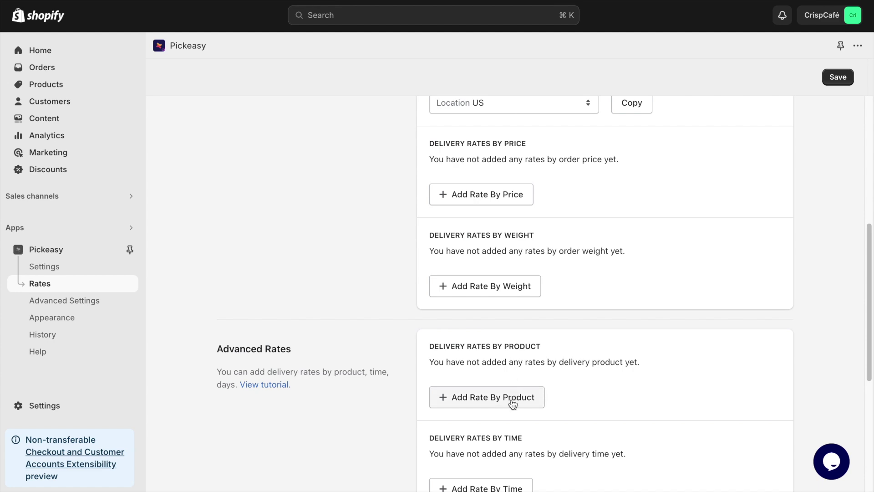
scroll(513, 404, down, 2)
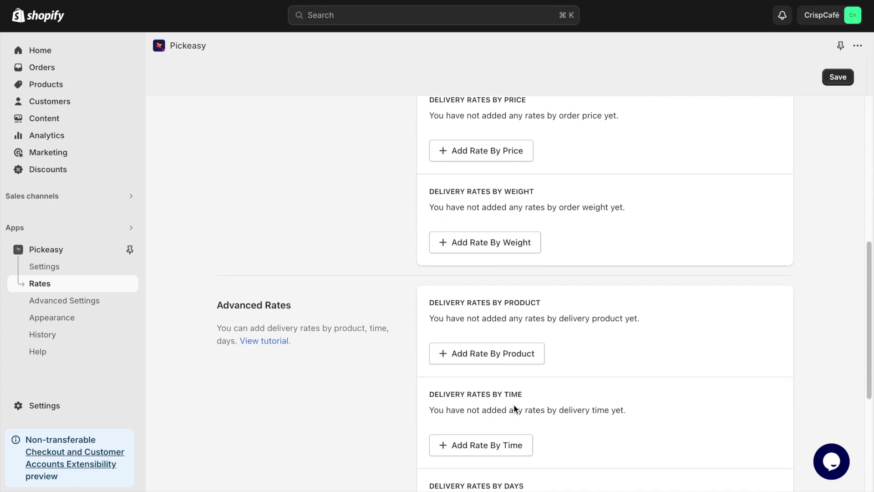
scroll(515, 404, down, 5)
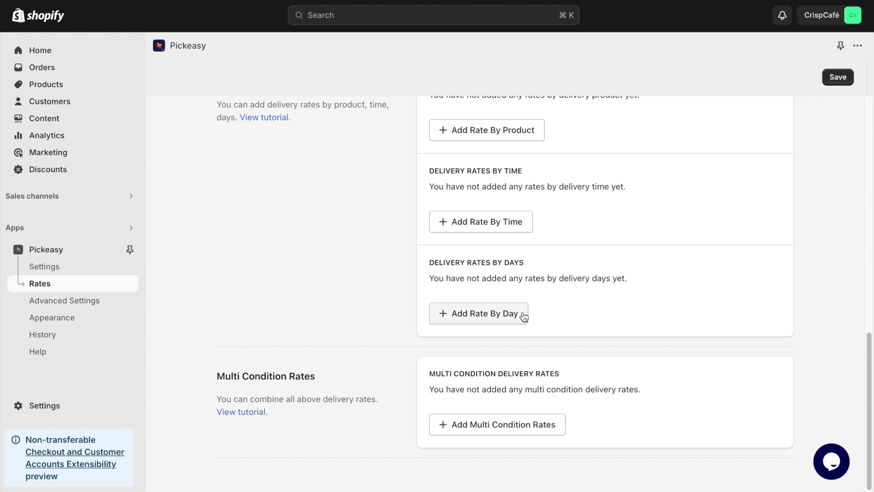
click(547, 423)
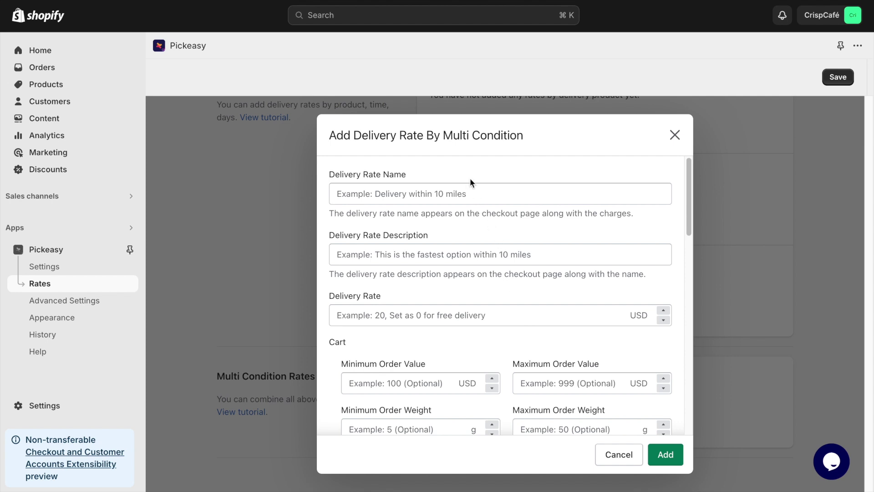
Step: Scroll through the Add Delivery Rate By Multi Condition dialog's fields
scroll(476, 205, down, 10)
scroll(485, 285, down, 3)
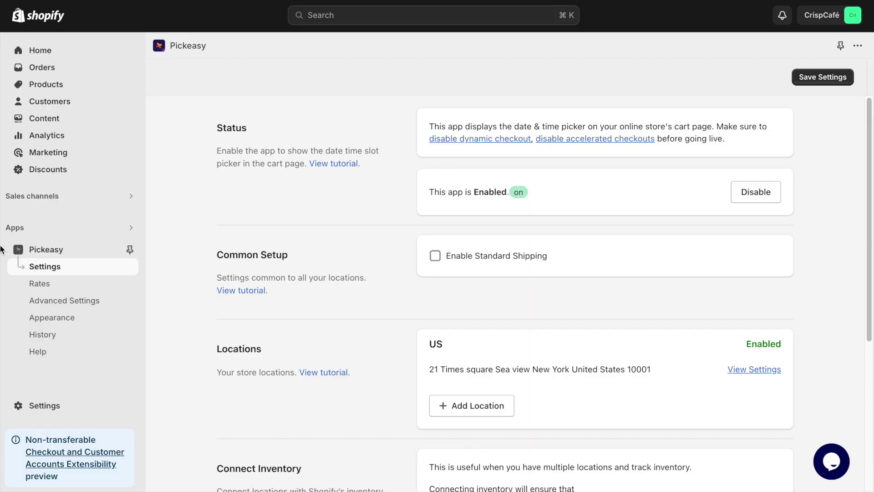
Step: Open the US location's settings, note local delivery is enabled, and reach Slots & Order Limits
click(730, 369)
scroll(507, 221, down, 7)
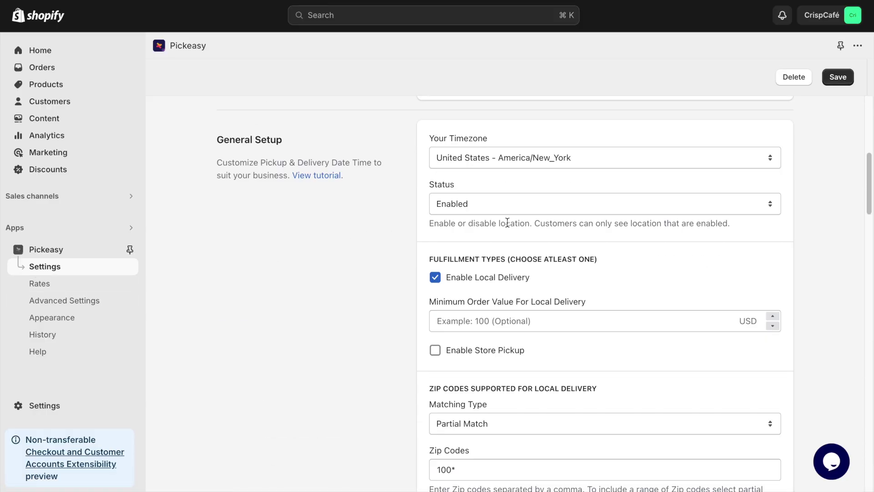
drag(443, 283, 538, 289)
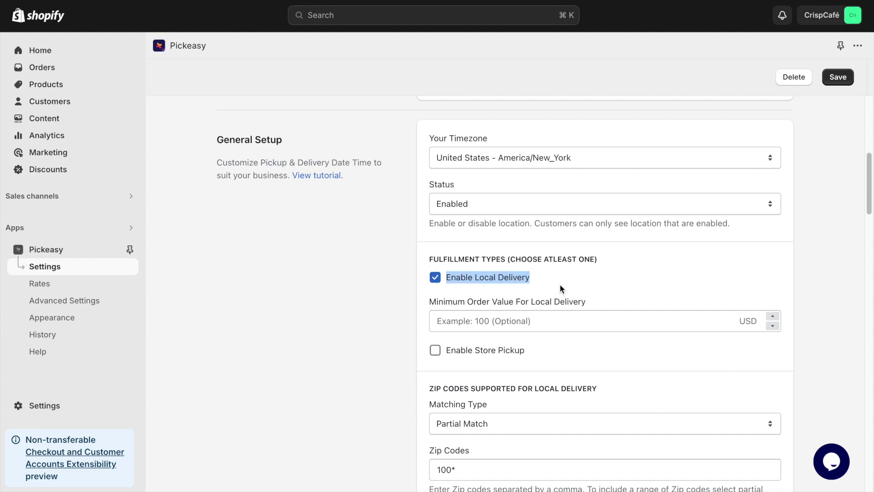
scroll(560, 287, down, 15)
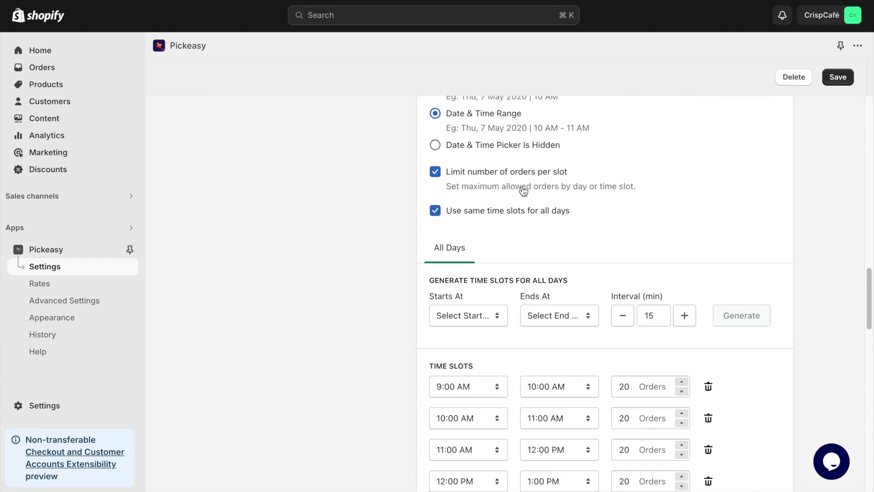
scroll(524, 191, down, 1)
Step: Generate 60-minute slots from 9:00 AM to 3:00 PM, overriding the existing time slots
click(496, 269)
scroll(464, 431, down, 8)
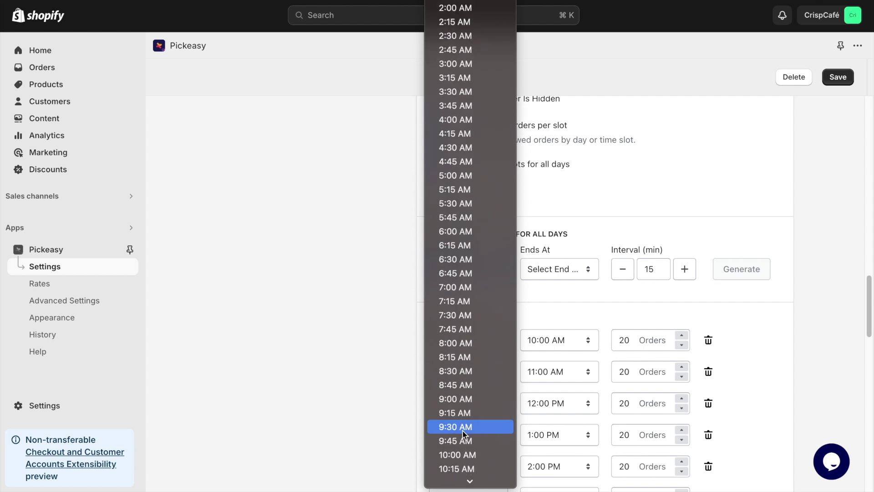
click(465, 400)
click(567, 269)
scroll(549, 364, down, 10)
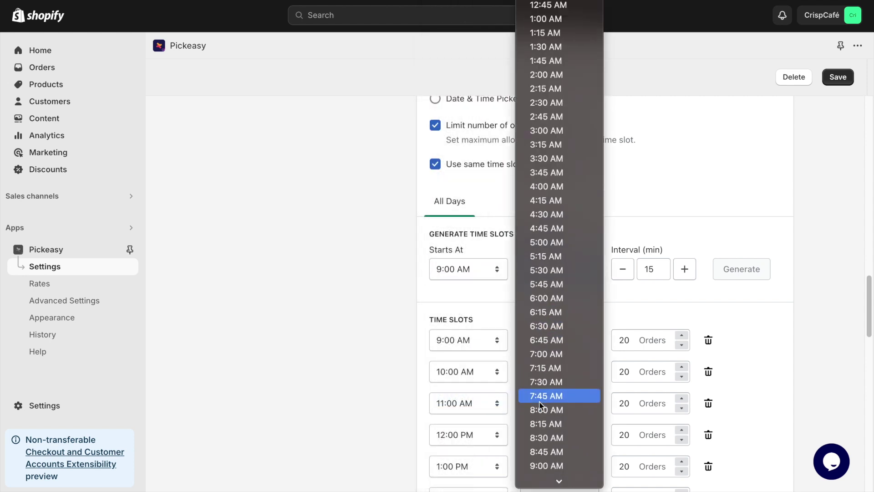
scroll(540, 403, down, 9)
click(544, 412)
click(685, 272)
click(686, 272)
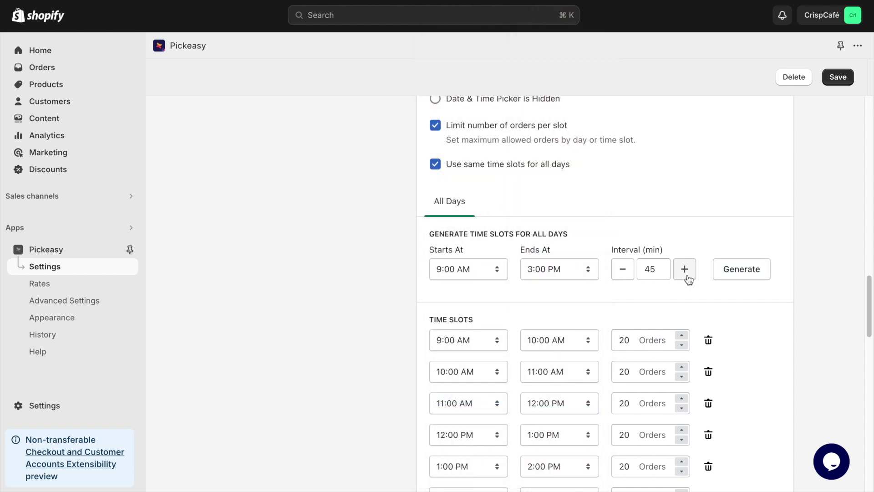
click(742, 269)
click(414, 303)
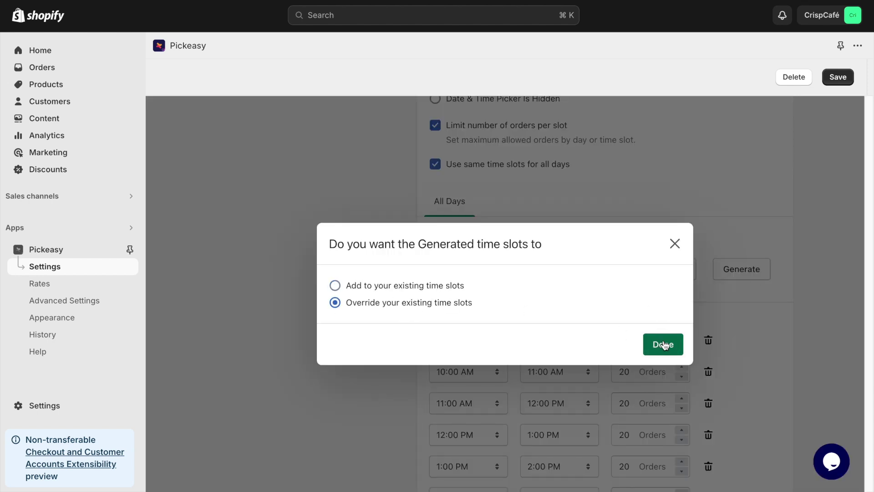
click(663, 343)
click(633, 339)
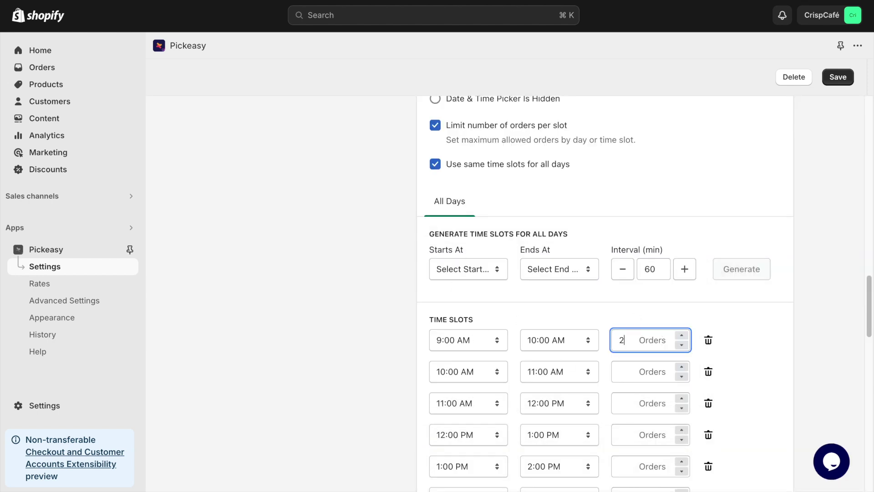
Step: Cap each hourly slot from 10:00 AM to 2:00 PM at 20 orders and save
click(635, 378)
text(20)
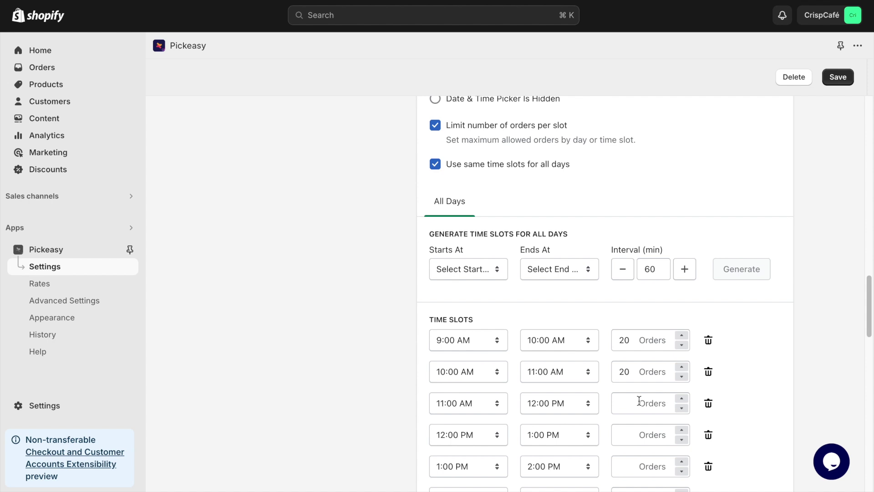
click(624, 402)
click(621, 428)
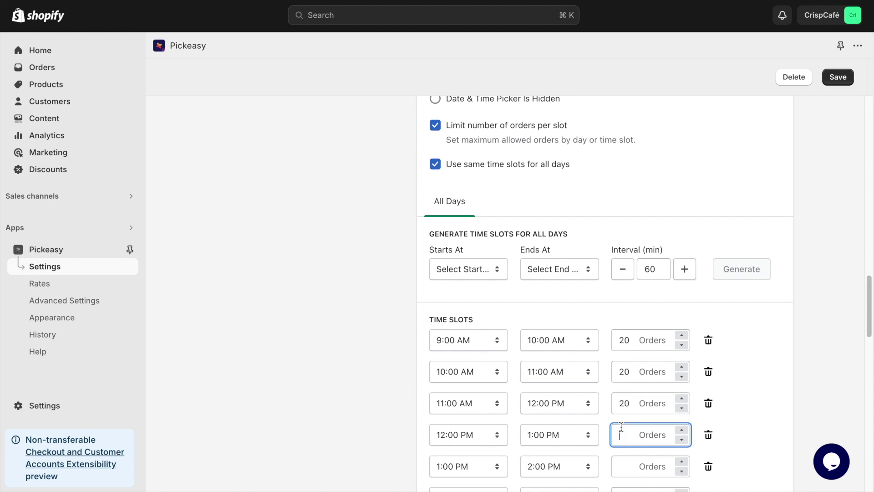
click(628, 460)
text(20)
scroll(628, 460, down, 1)
click(623, 469)
text(2)
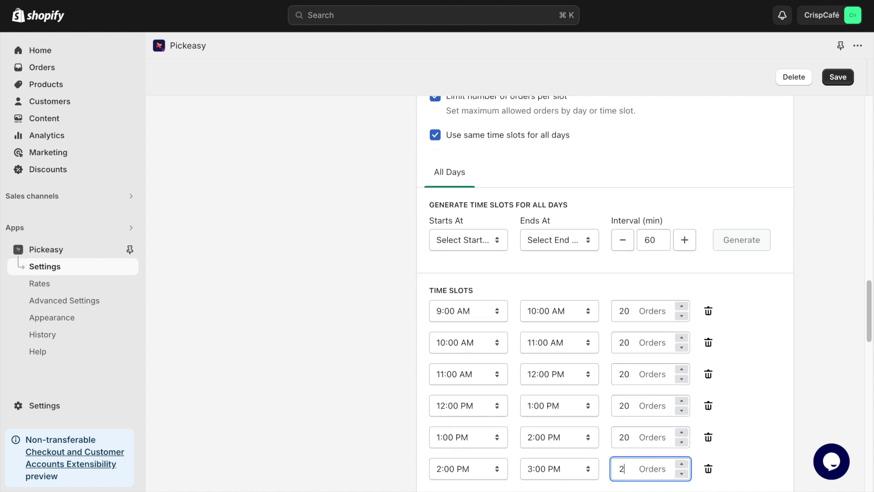
click(827, 80)
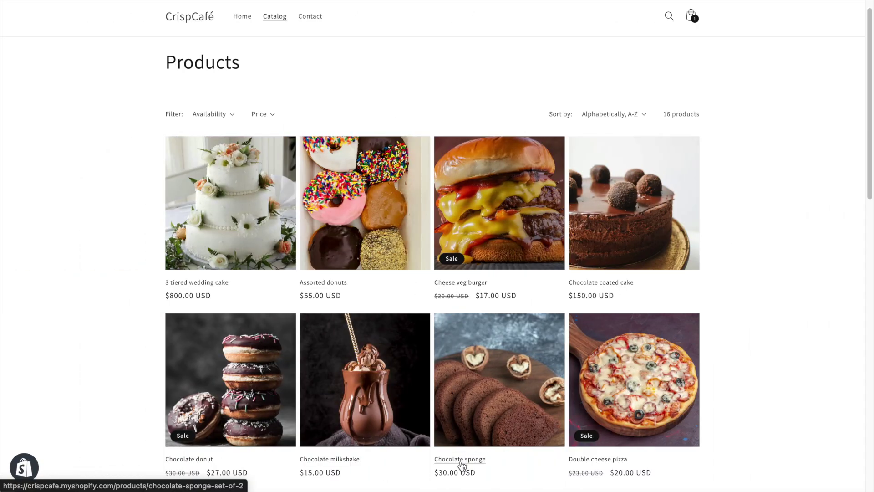
Step: Add Chocolate sponge to the CrispCafé cart and view the cart
click(460, 459)
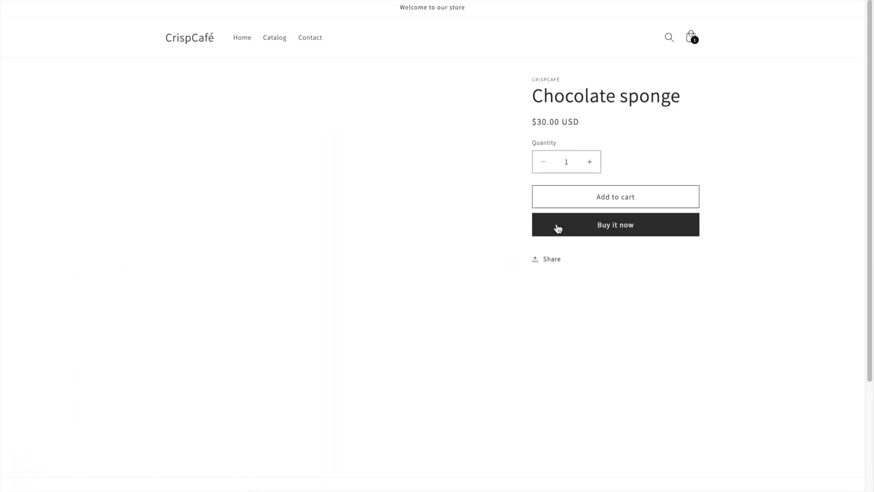
click(594, 205)
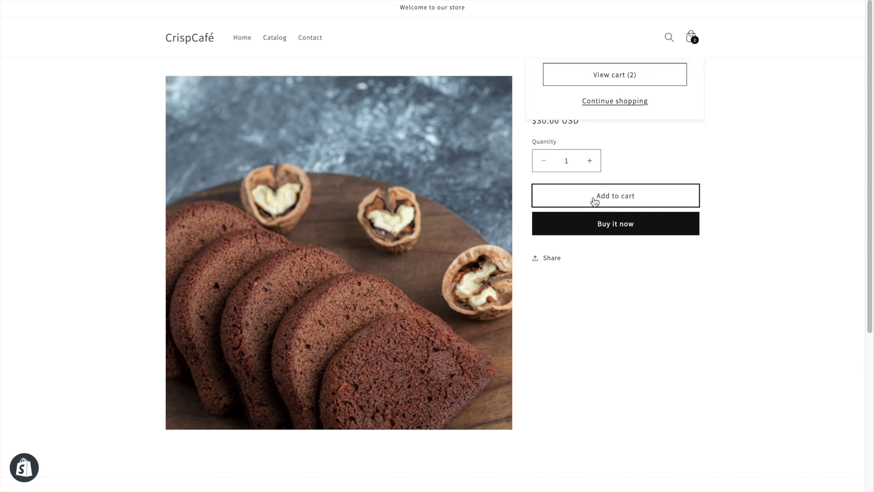
click(627, 159)
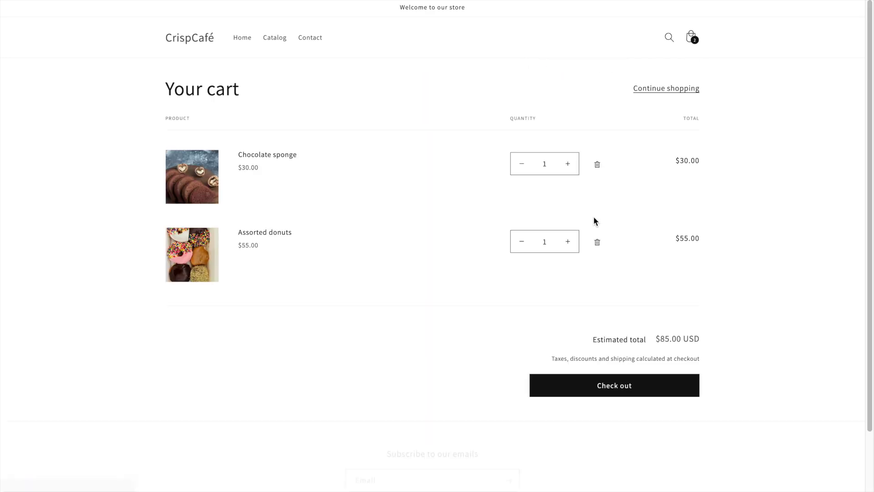
Step: On the CrispCafé cart, check that zip code 10001 qualifies for local delivery
scroll(626, 273, down, 2)
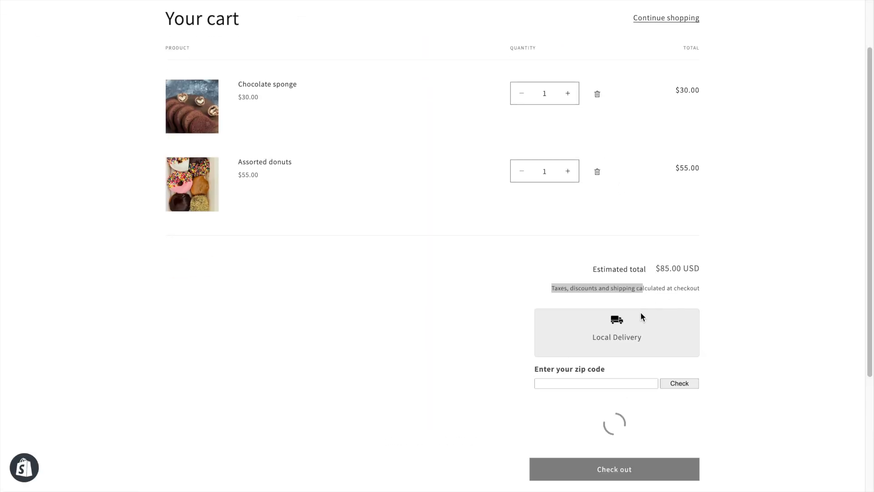
click(565, 383)
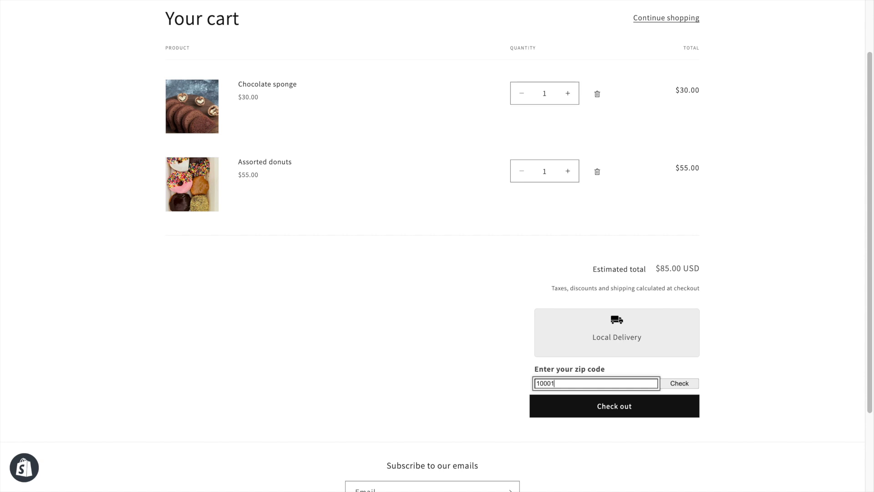
text(10001)
click(680, 383)
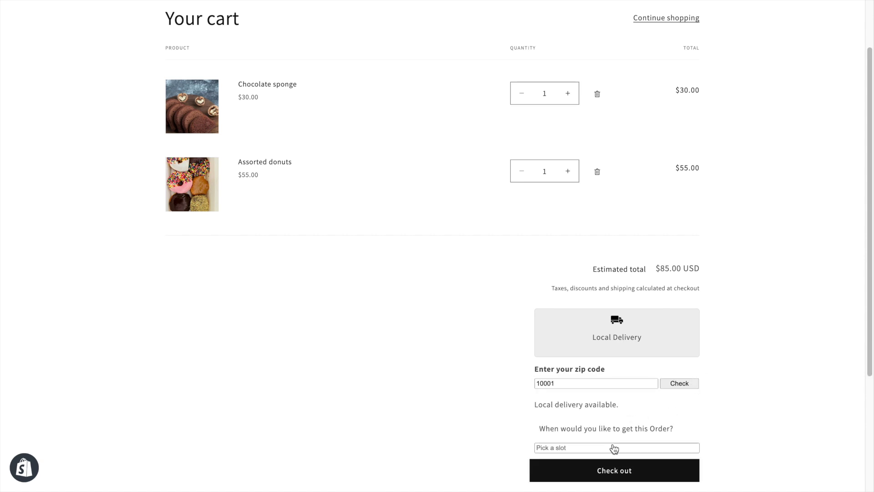
Step: Book a delivery time slot on 24 June, then view Pickeasy's Help page and its setup links
click(614, 451)
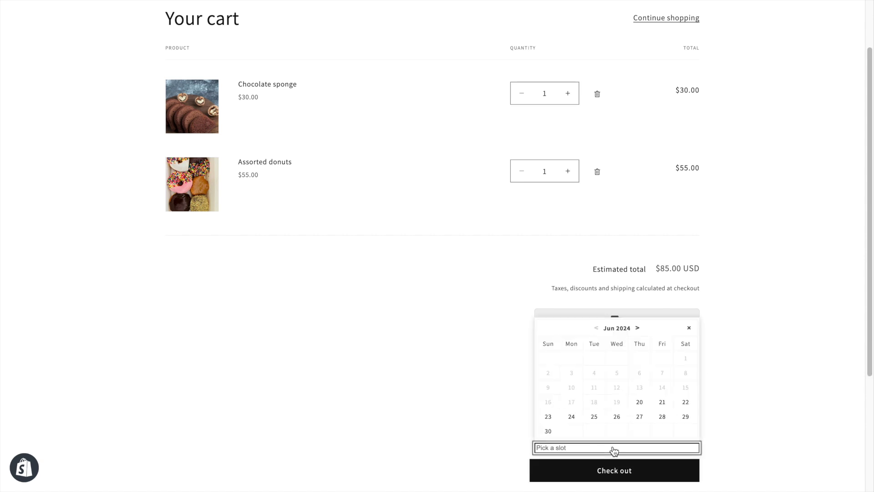
click(577, 414)
click(585, 364)
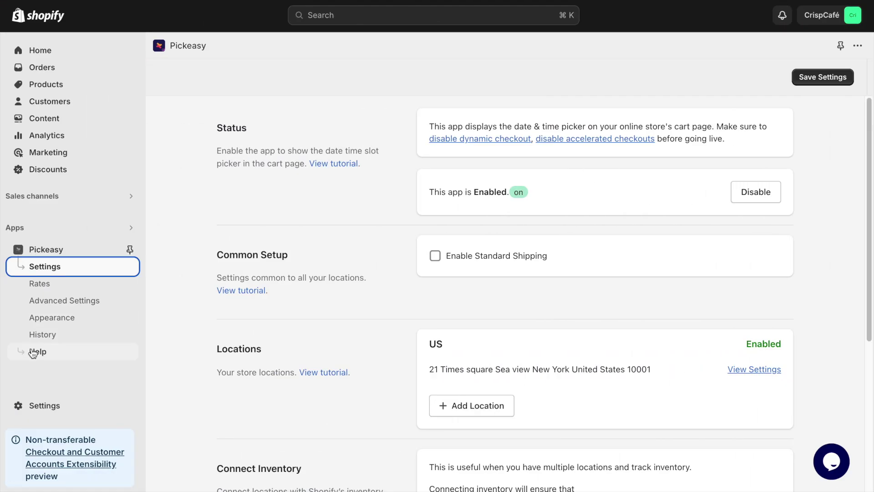
click(33, 352)
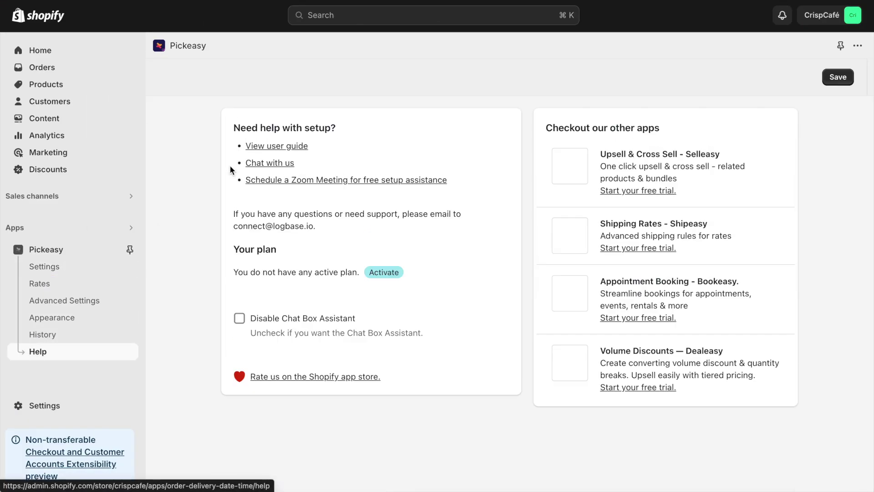
drag(231, 126, 490, 209)
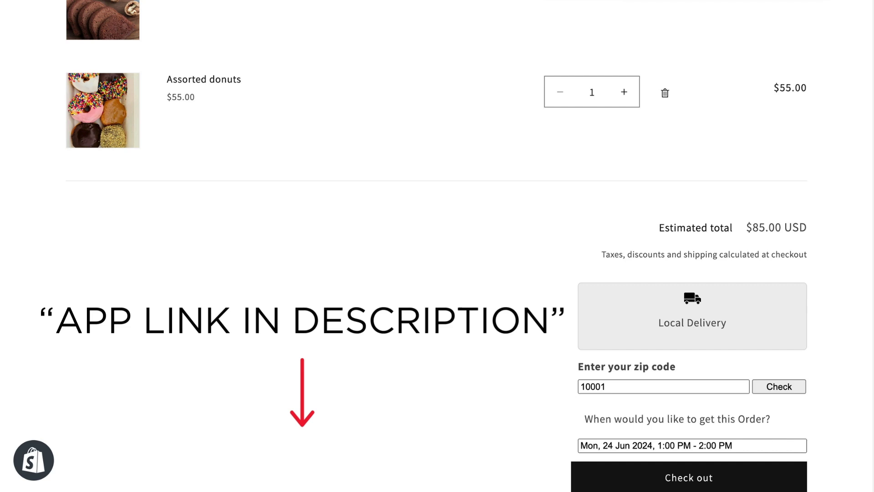